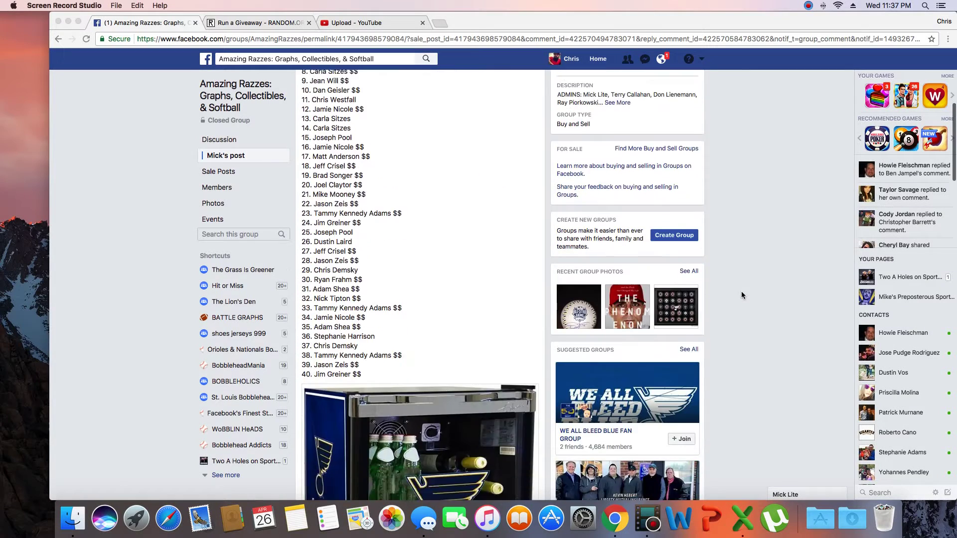
{"action": "scroll", "coordinate": [741, 294], "scroll_direction": "down", "scroll_amount": 5}
{"action": "scroll", "coordinate": [740, 295], "scroll_direction": "down", "scroll_amount": 5}
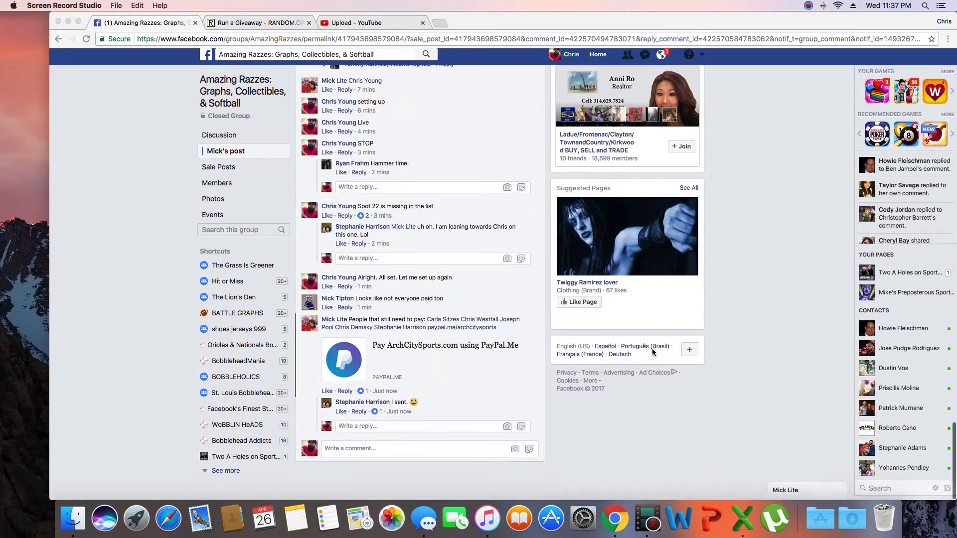
{"action": "scroll", "coordinate": [652, 352], "scroll_direction": "up", "scroll_amount": 5}
{"action": "scroll", "coordinate": [652, 349], "scroll_direction": "up", "scroll_amount": 5}
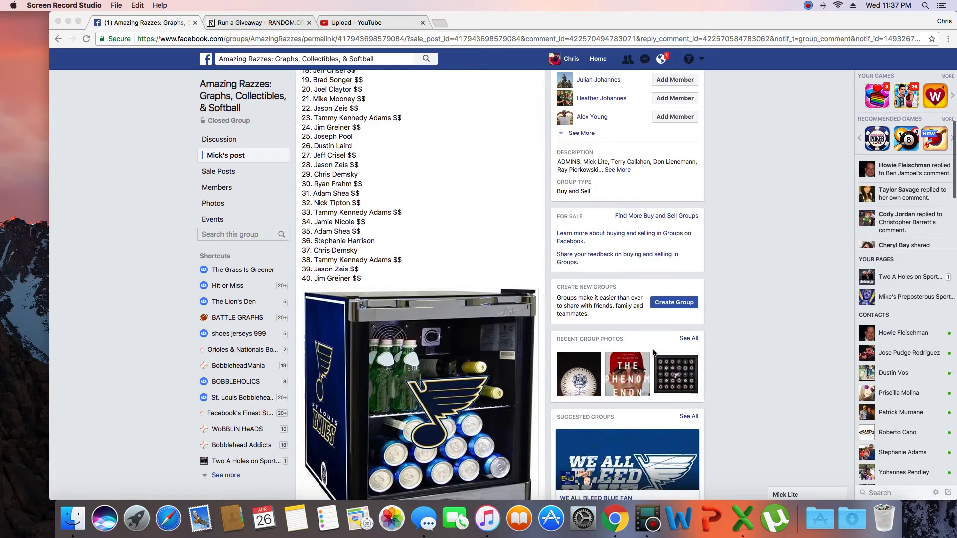
{"action": "scroll", "coordinate": [652, 351], "scroll_direction": "down", "scroll_amount": 10}
{"action": "scroll", "coordinate": [438, 448], "scroll_direction": "down", "scroll_amount": 3}
- Post a 'Live' comment on the Facebook giveaway post
{"action": "left_click", "coordinate": [391, 456]}
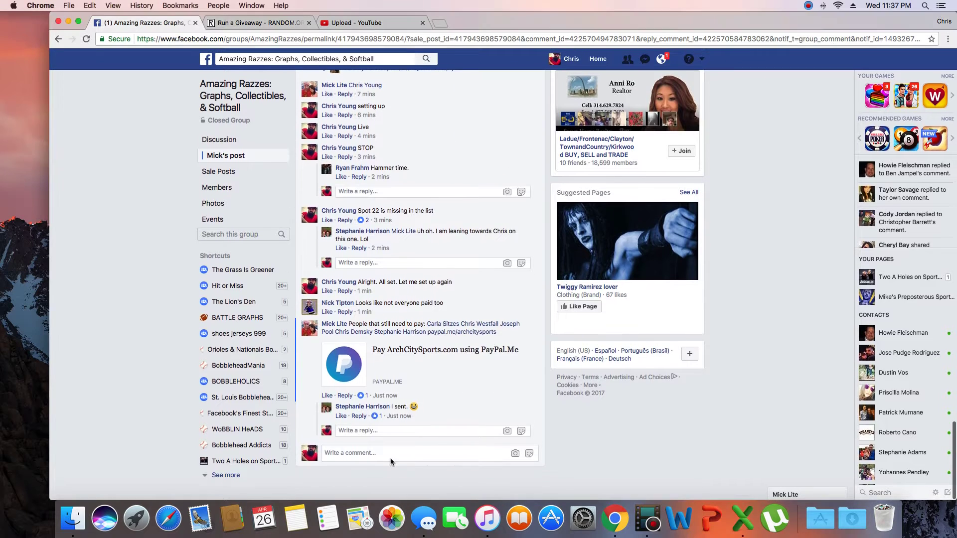
{"action": "type", "text": "Live"}
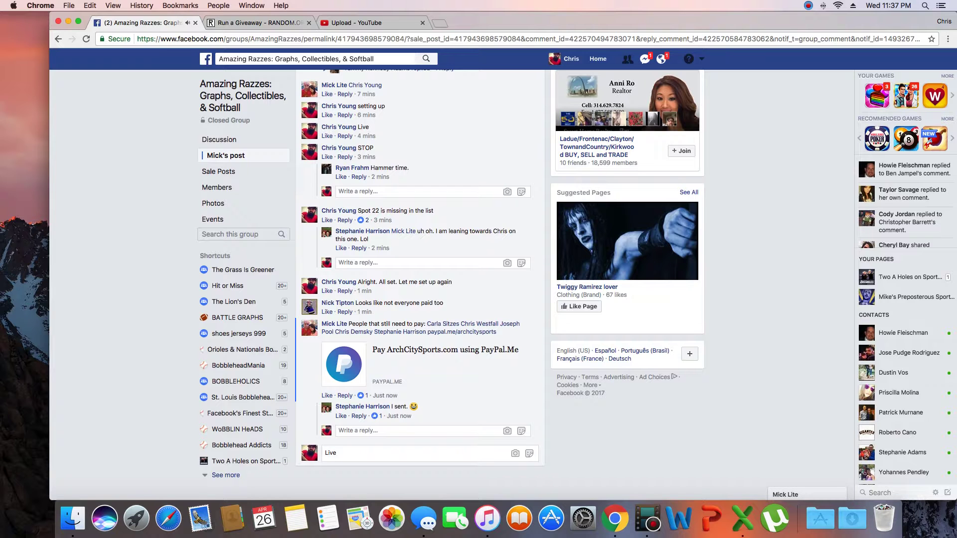
{"action": "key", "text": "Return"}
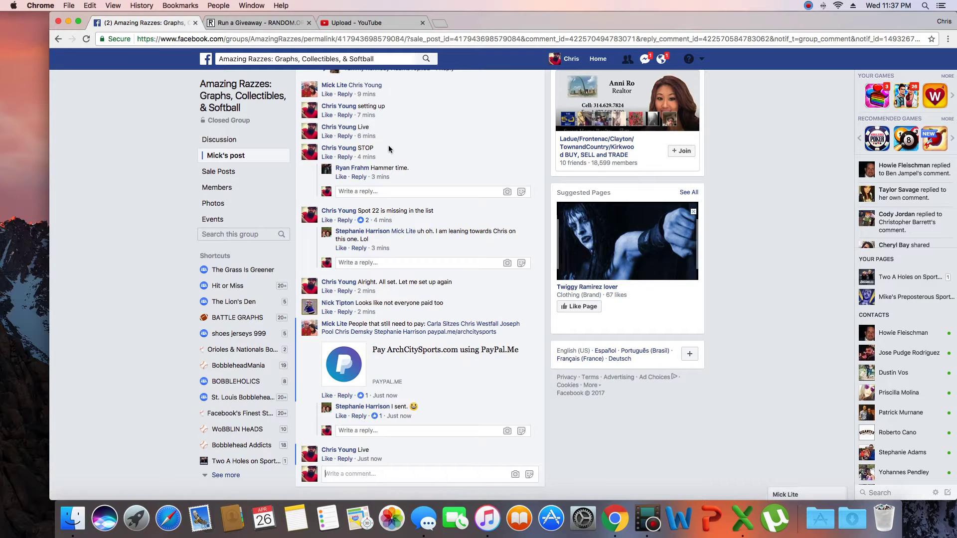
- Roll 2d6 on RANDOM.ORG to set 11 rounds, then start the 40-entry giveaway
{"action": "left_click", "coordinate": [224, 24]}
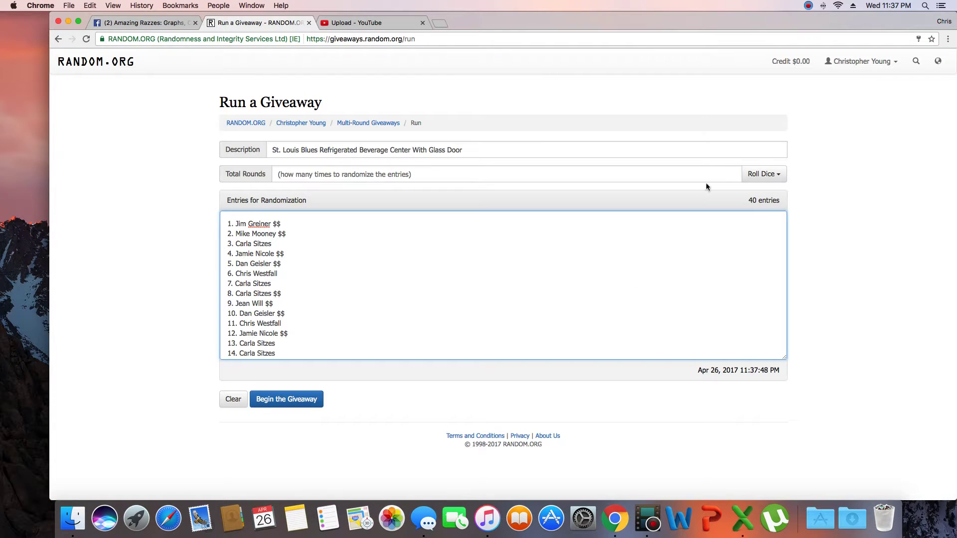
{"action": "scroll", "coordinate": [366, 248], "scroll_direction": "down", "scroll_amount": 5}
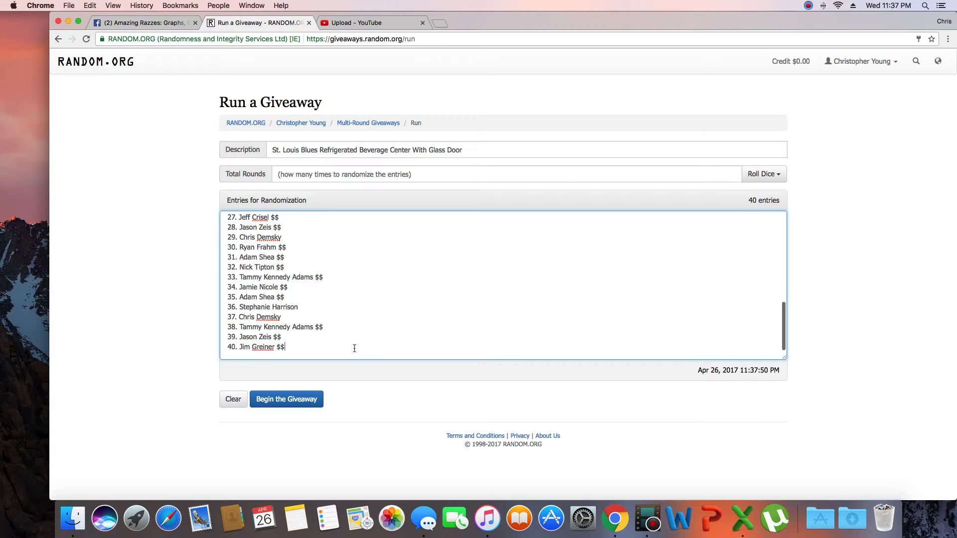
{"action": "scroll", "coordinate": [354, 347], "scroll_direction": "up", "scroll_amount": 5}
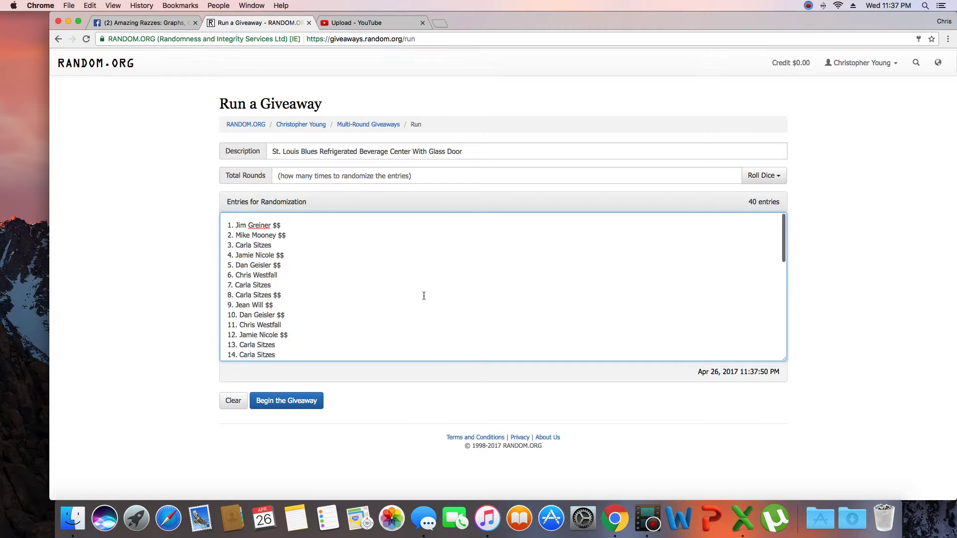
{"action": "left_click", "coordinate": [769, 175]}
{"action": "key", "text": "Return"}
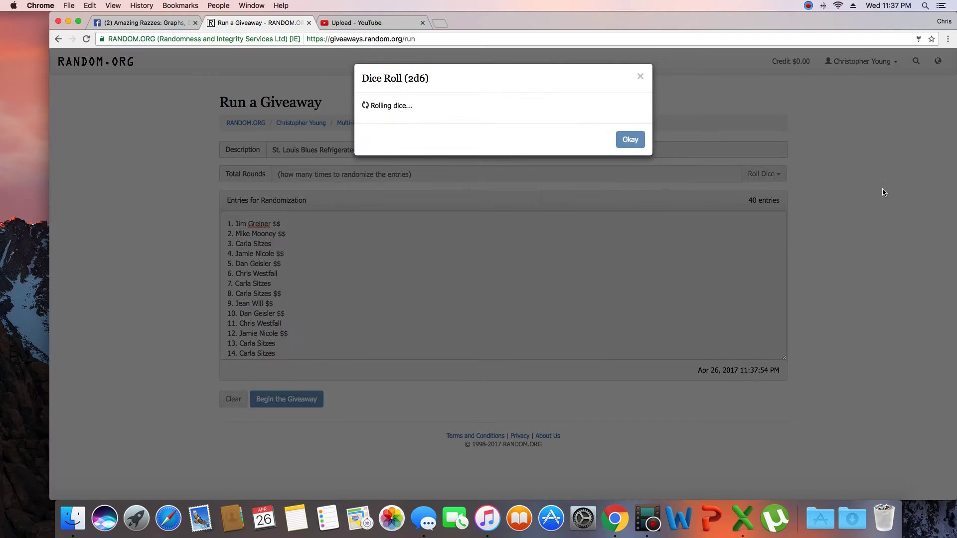
{"action": "left_click", "coordinate": [630, 185]}
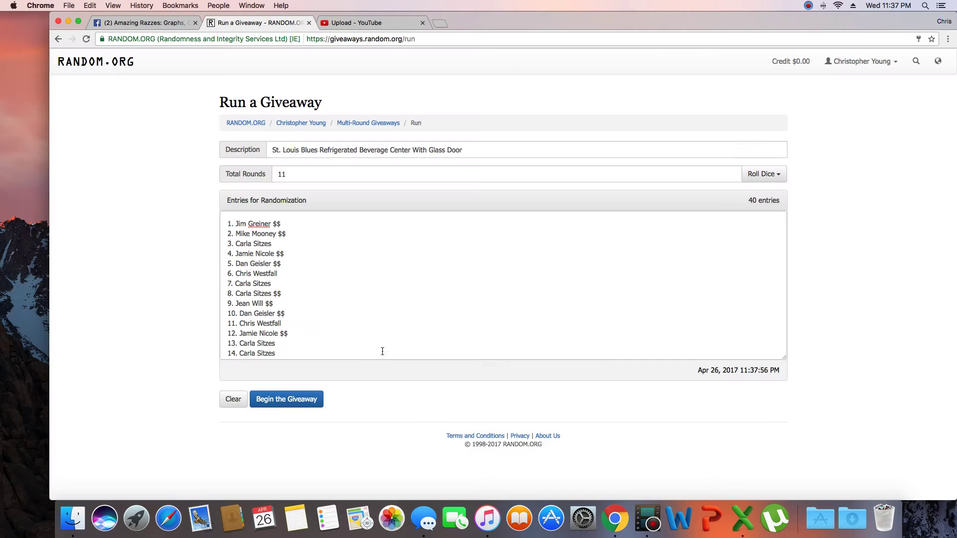
{"action": "left_click", "coordinate": [278, 407]}
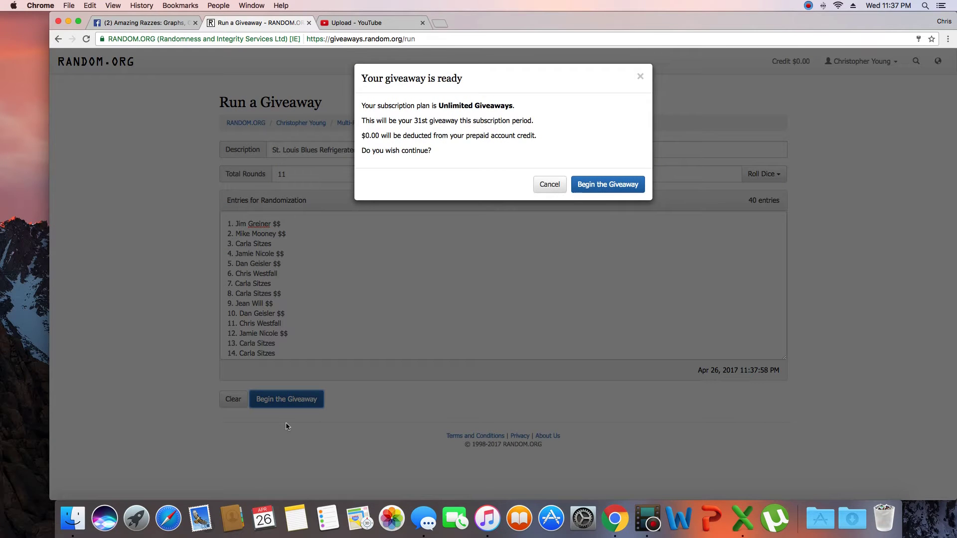
{"action": "left_click", "coordinate": [630, 185]}
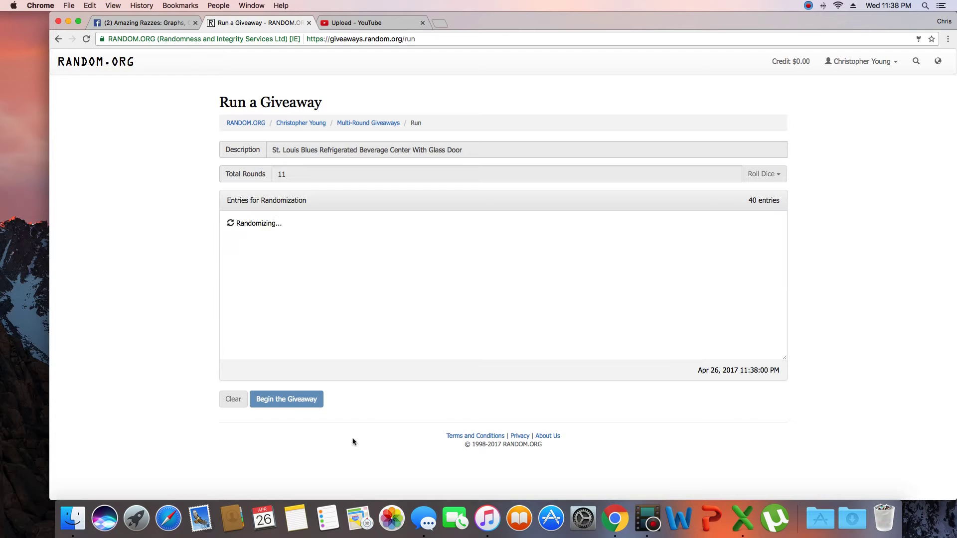
{"action": "left_click", "coordinate": [293, 400]}
{"action": "left_click", "coordinate": [274, 402]}
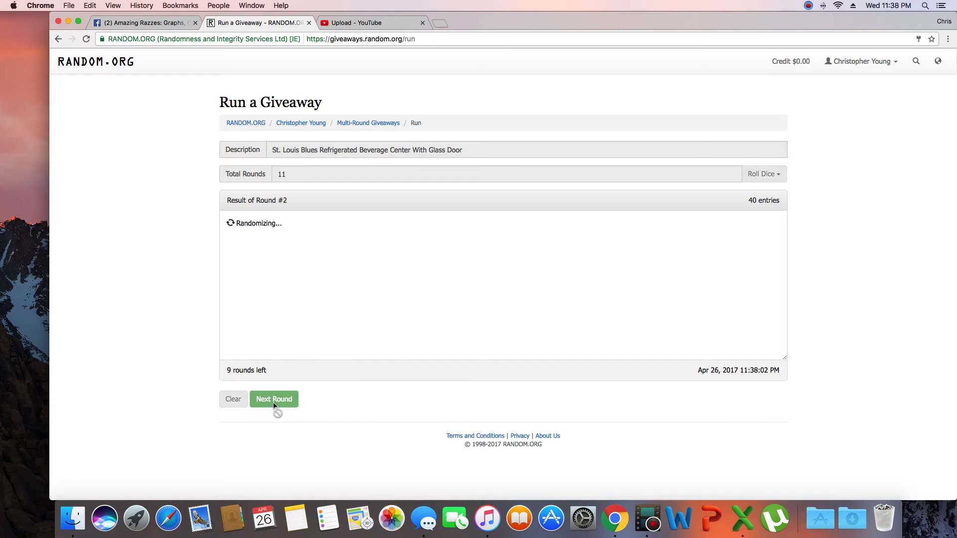
{"action": "left_click", "coordinate": [273, 404]}
{"action": "left_click", "coordinate": [274, 402]}
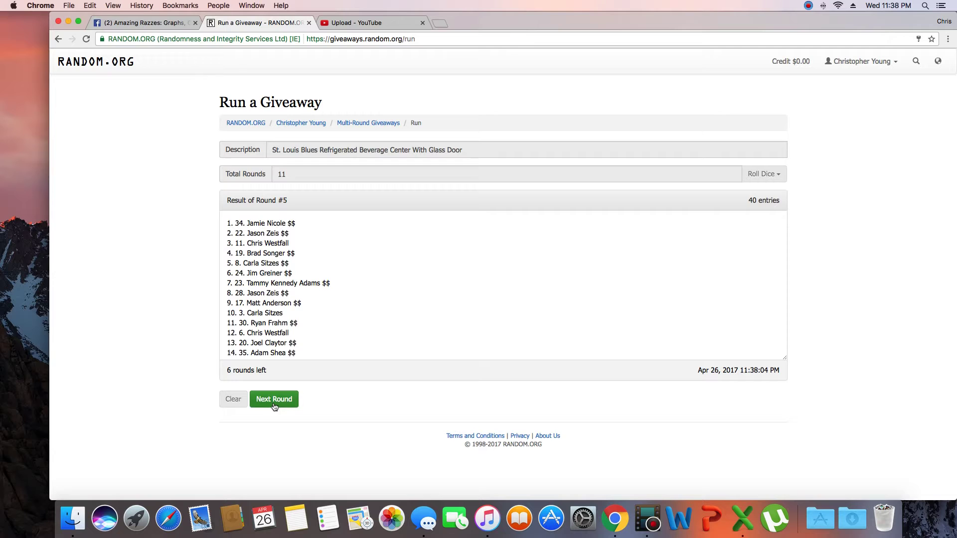
{"action": "left_click", "coordinate": [273, 402]}
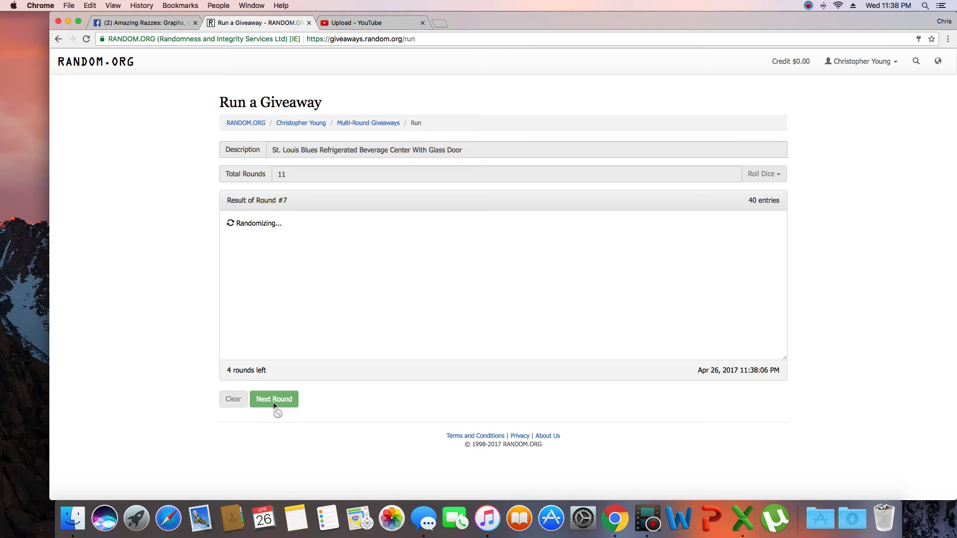
{"action": "left_click", "coordinate": [274, 403]}
{"action": "left_click", "coordinate": [274, 404]}
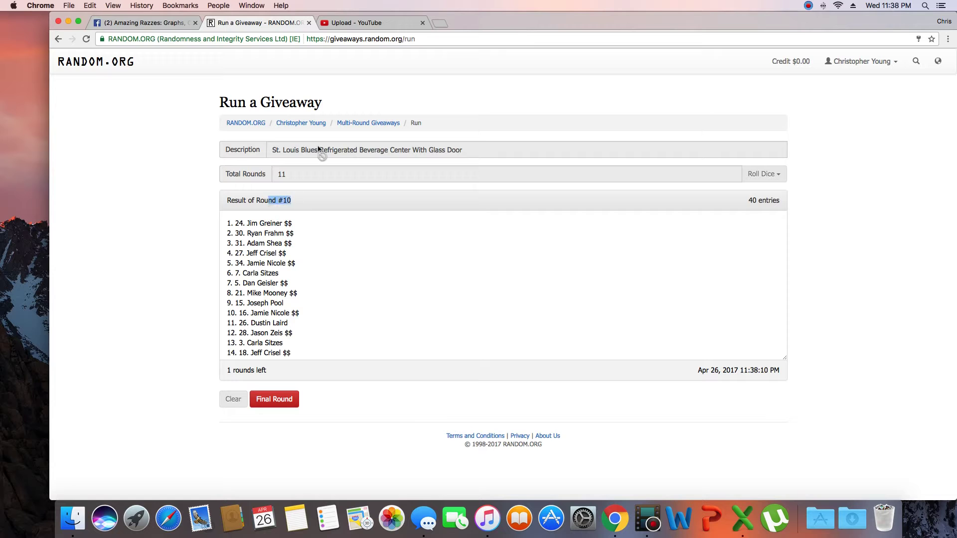
{"action": "left_click", "coordinate": [299, 406]}
{"action": "left_click", "coordinate": [297, 401]}
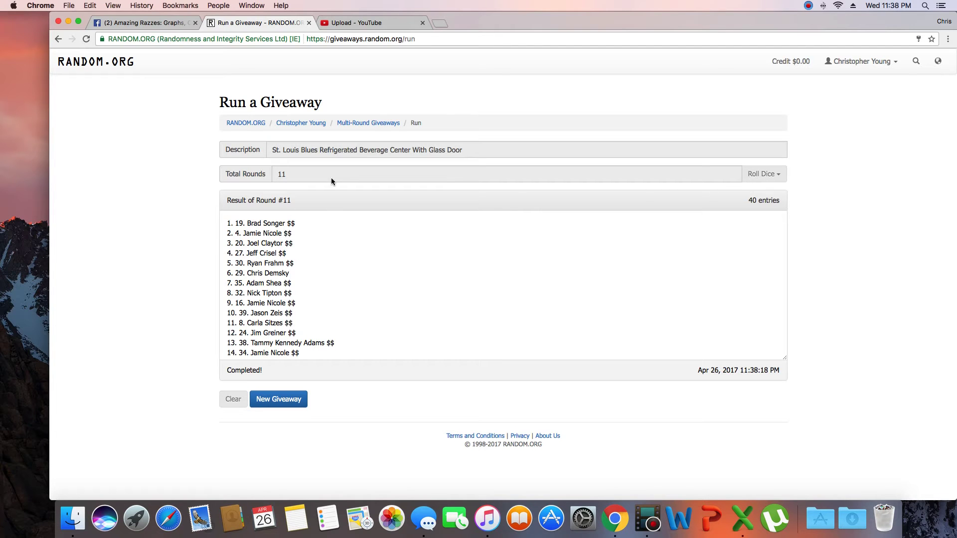
- Post a 'Done' comment below 'Live' on the Facebook giveaway thread
{"action": "left_click", "coordinate": [150, 24]}
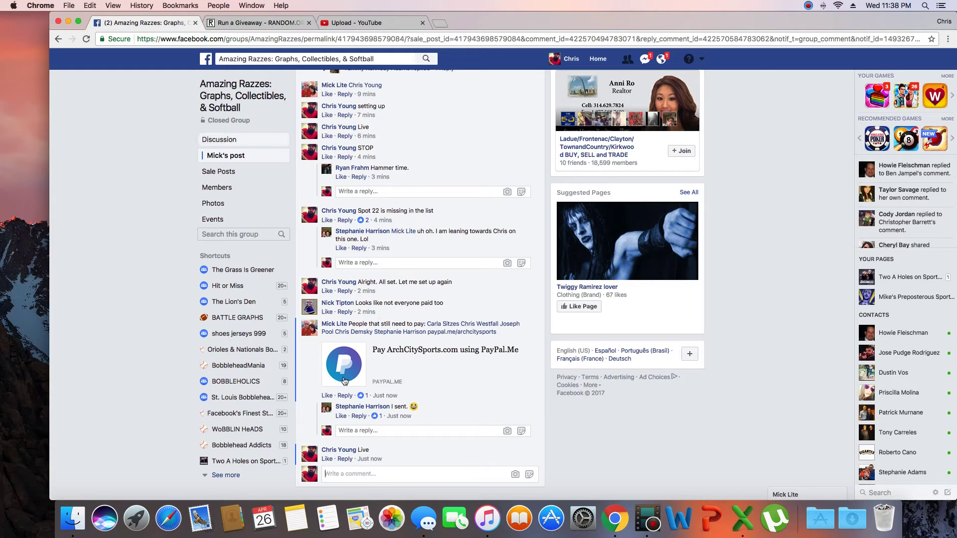
{"action": "type", "text": "D"}
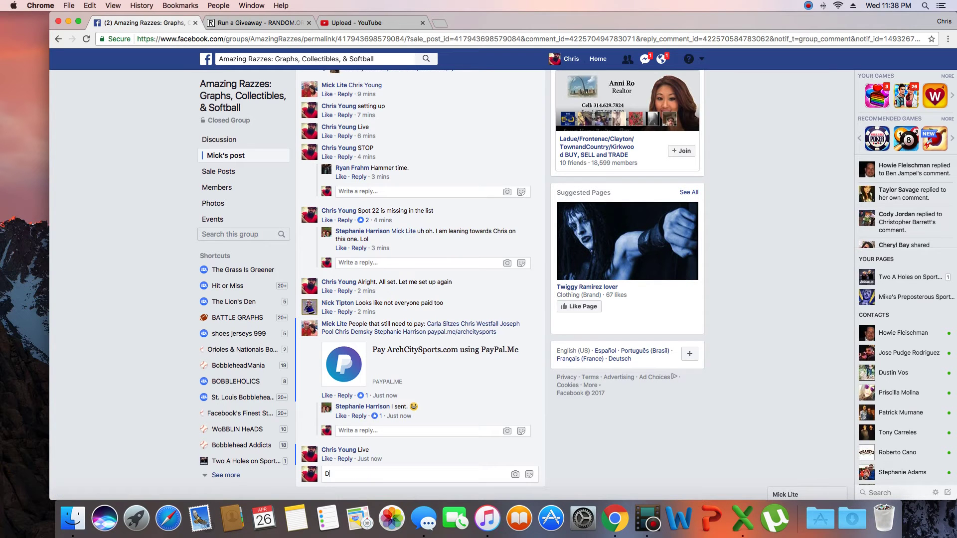
{"action": "type", "text": "one"}
{"action": "key", "text": "Return"}
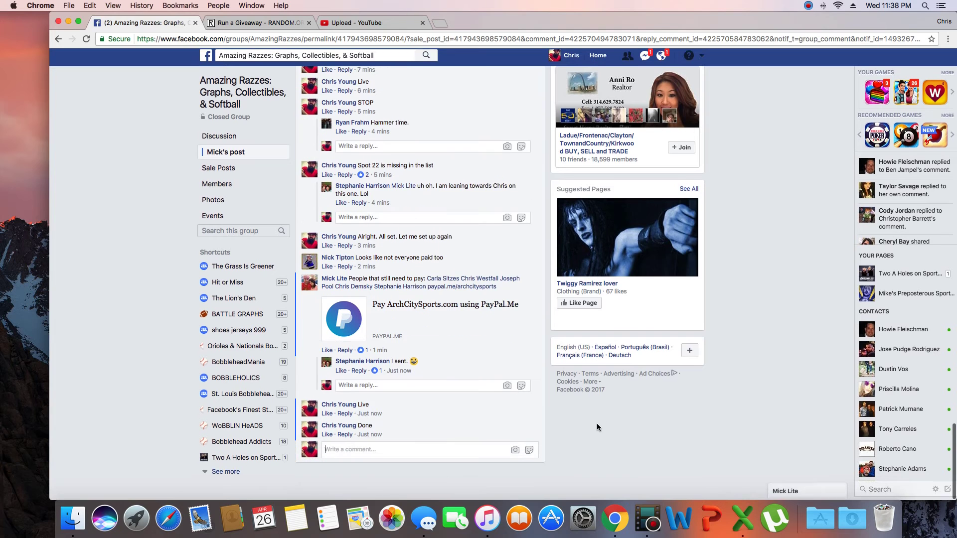